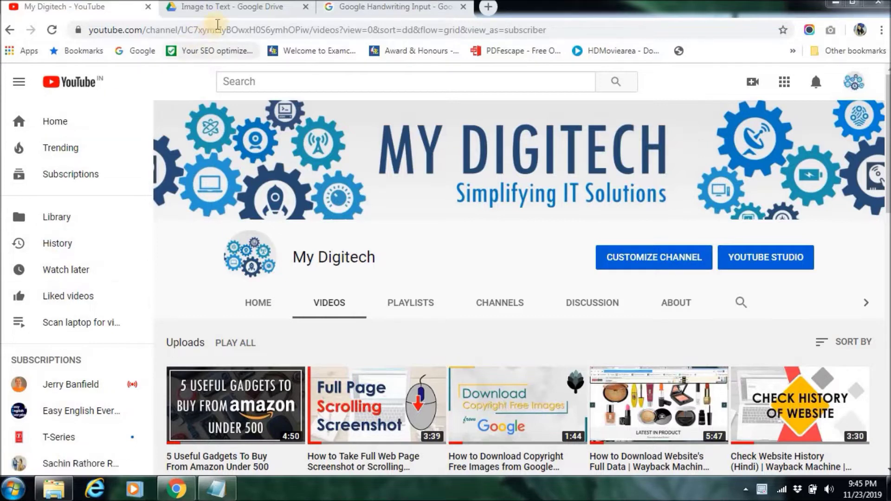
Step: Bring up the empty Image to Text Drive folder, opening and dismissing the New menu
click(241, 9)
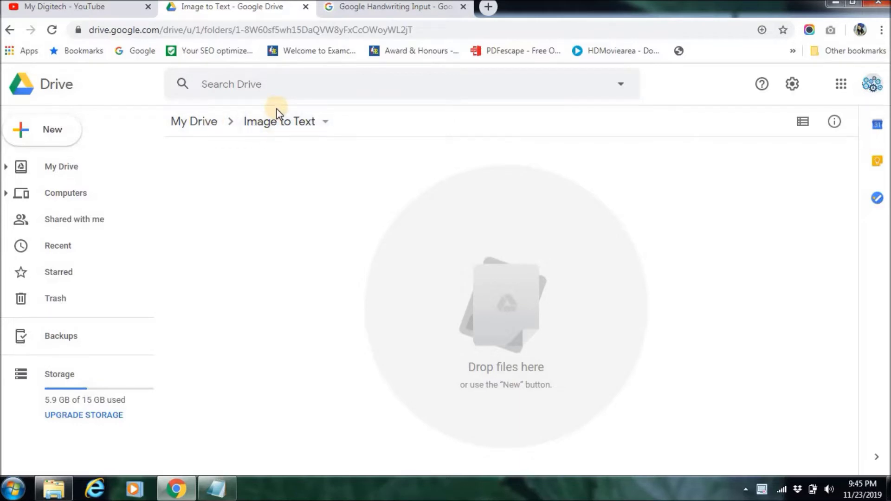
click(49, 132)
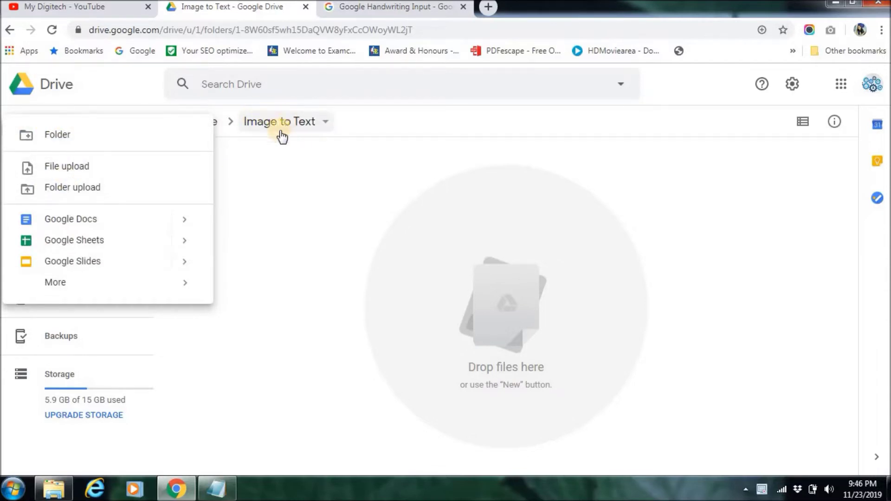
click(263, 163)
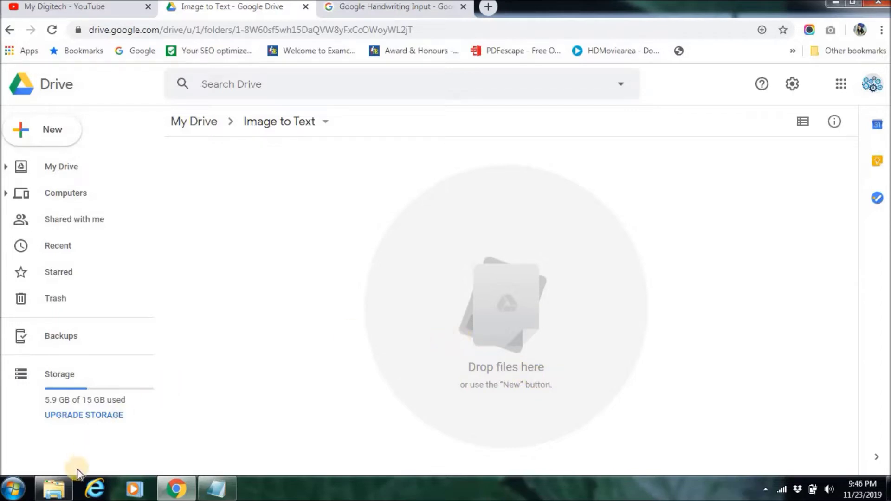
Step: Drag handwritten text.png and image text.jpg from Explorer into the Image to Text Drive folder
click(53, 488)
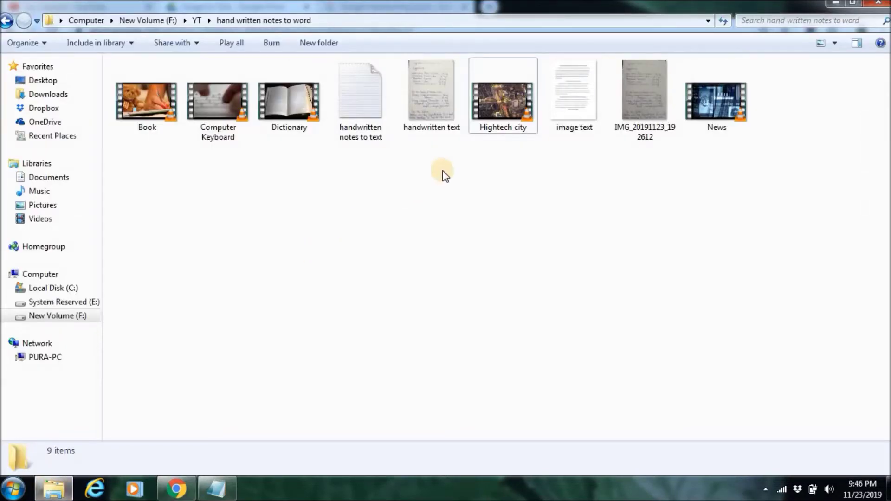
click(432, 105)
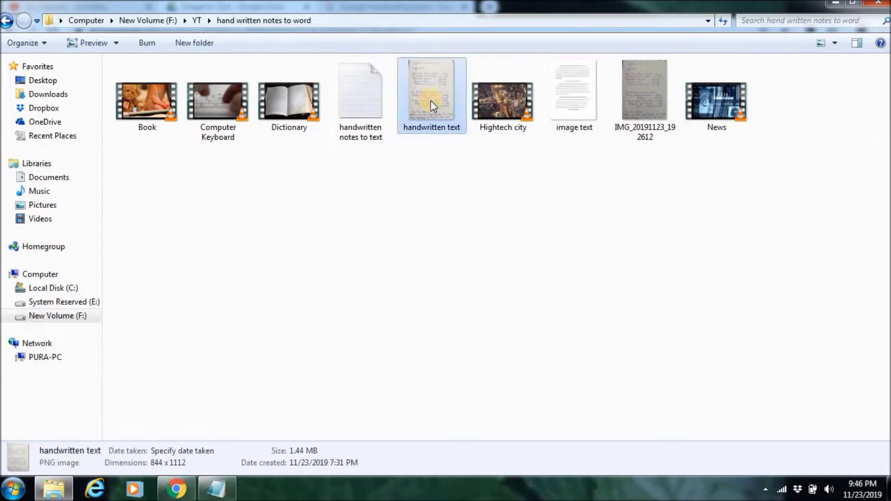
drag(433, 105, 178, 498)
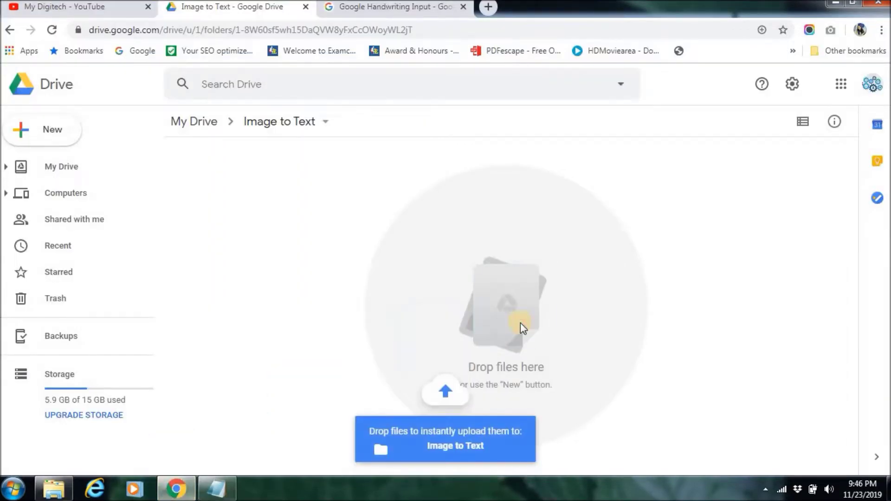
drag(178, 498, 521, 327)
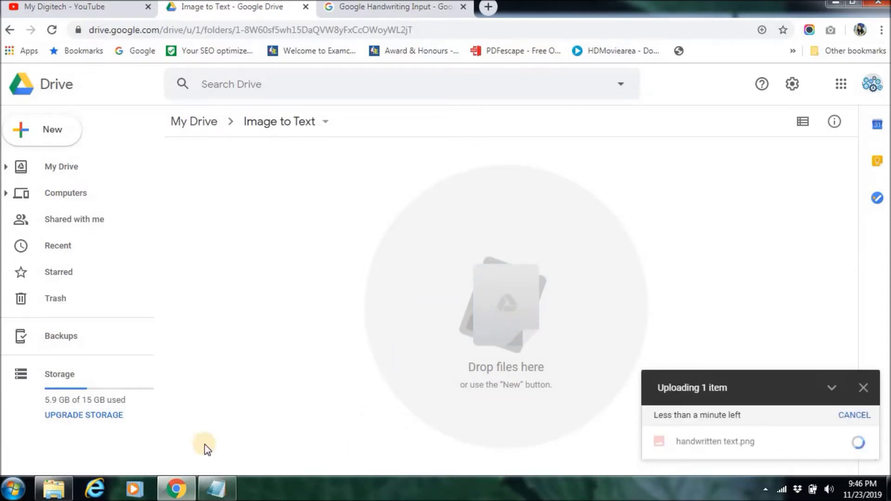
click(59, 491)
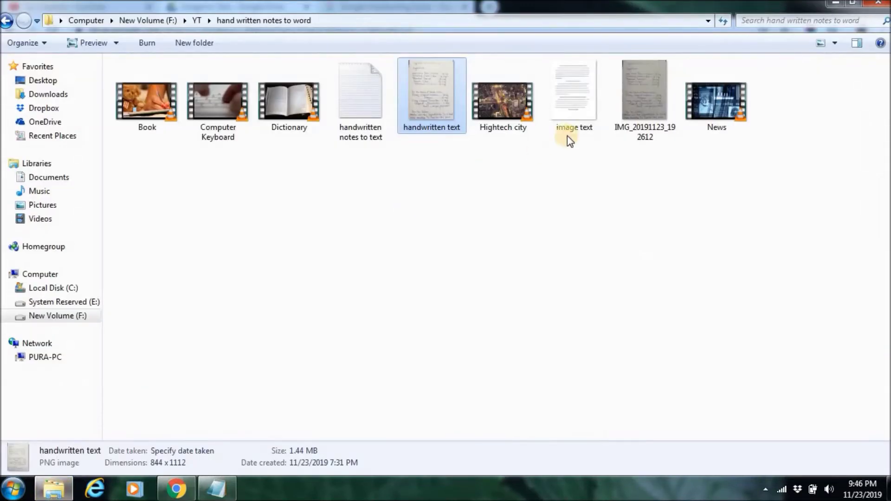
click(576, 105)
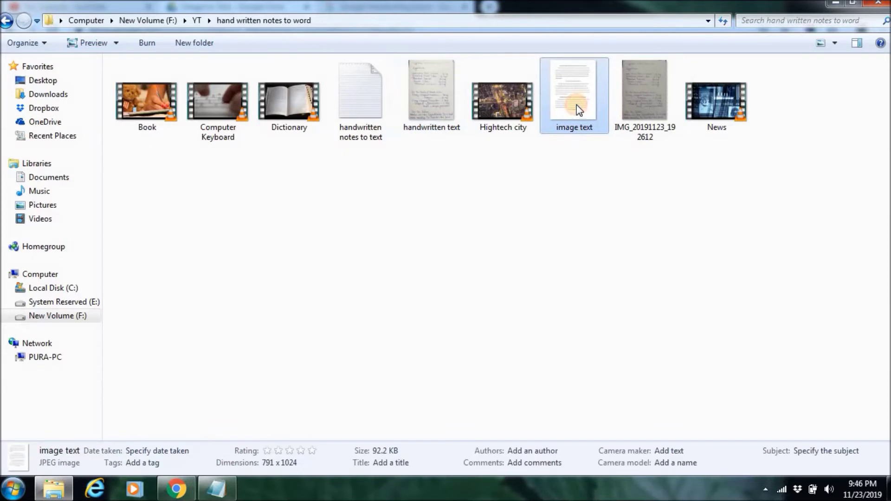
drag(576, 103, 179, 490)
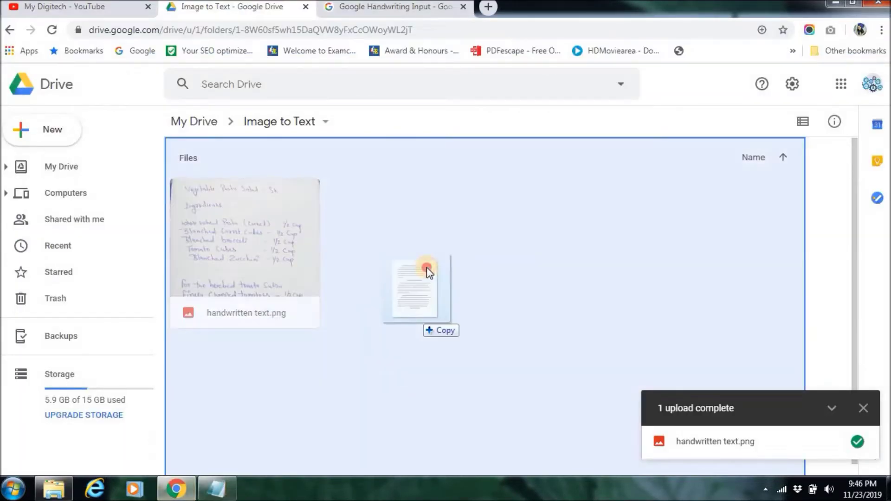
drag(398, 368, 429, 272)
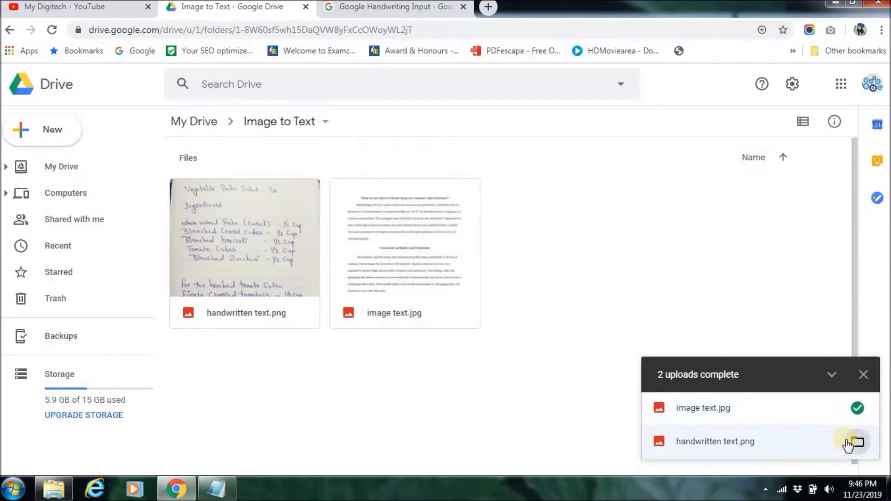
Step: Dismiss the uploads panel and open image text.jpg with Google Docs
click(863, 374)
right_click(387, 238)
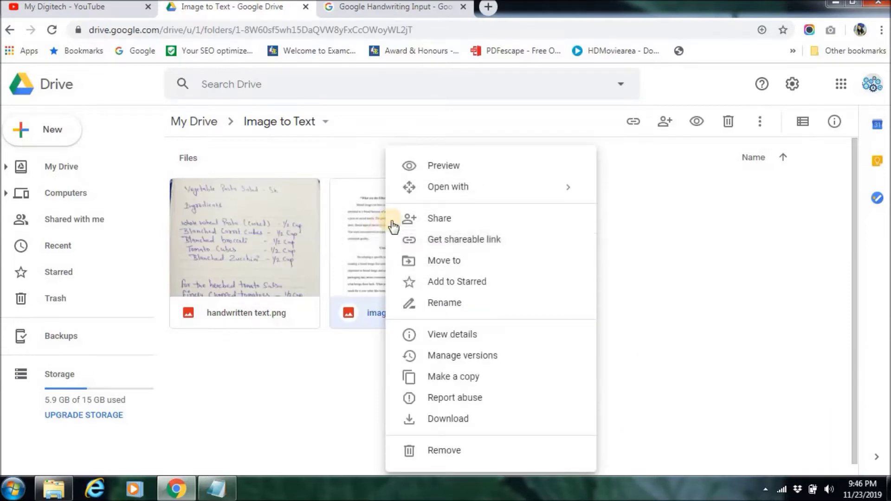
mouse_move(448, 186)
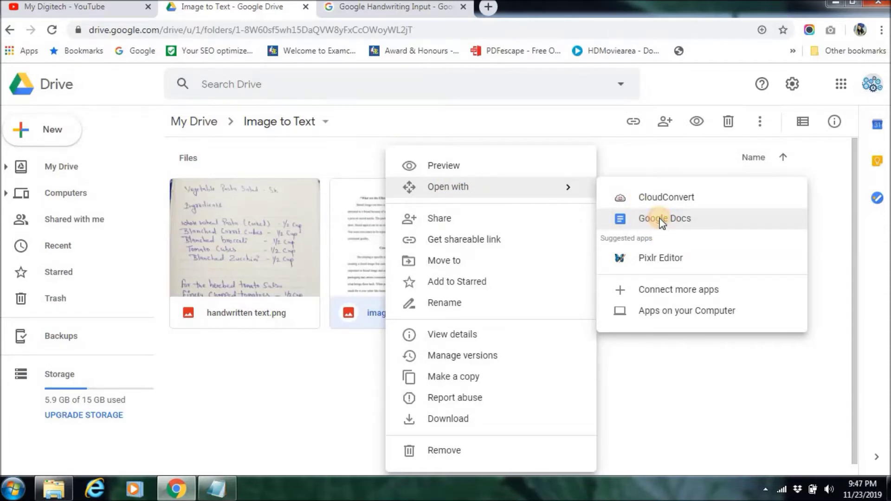
click(661, 219)
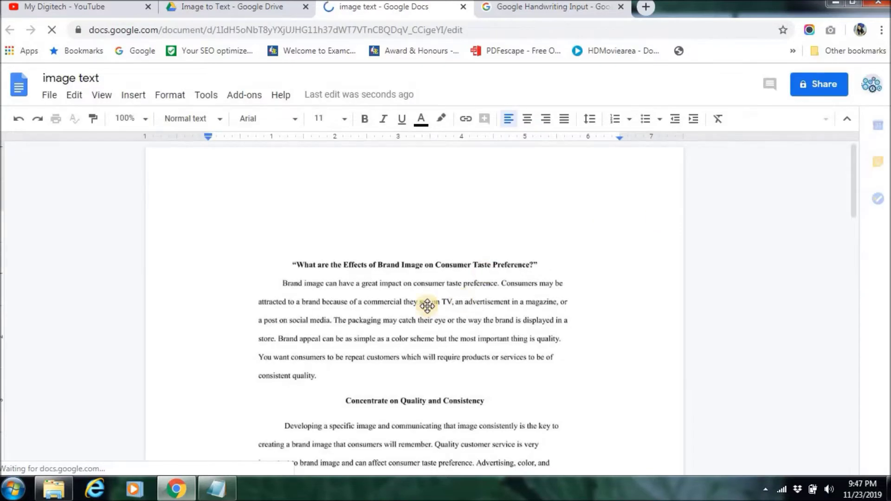
click(402, 319)
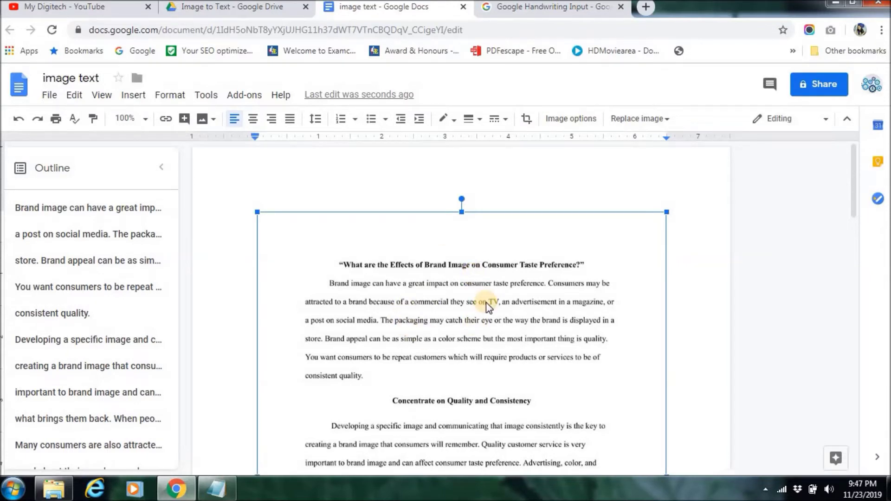
click(754, 304)
key(Down)
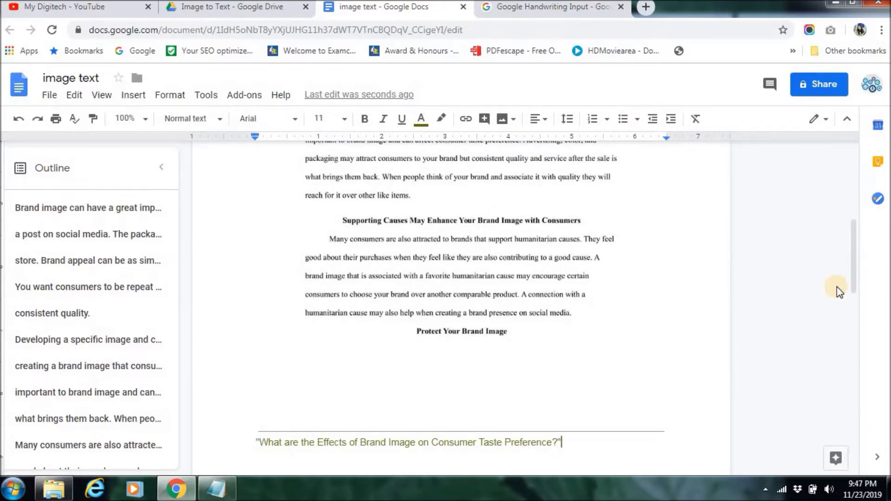
drag(854, 281, 856, 322)
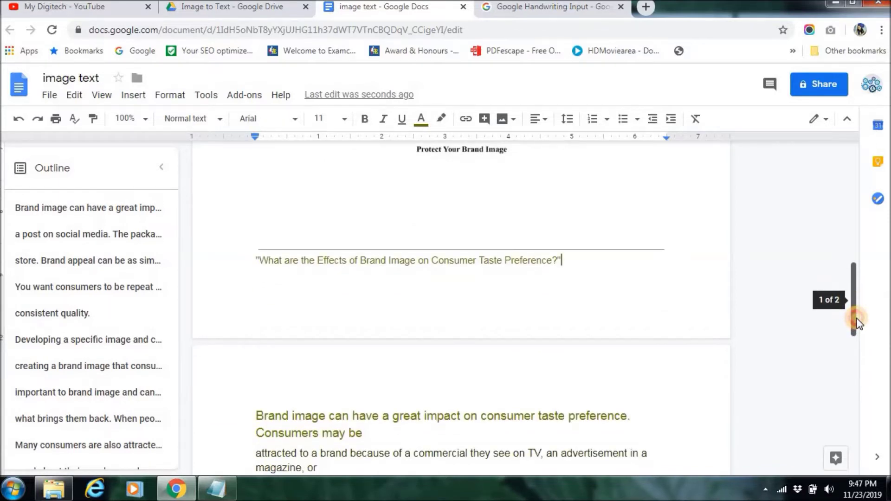
drag(856, 322, 861, 358)
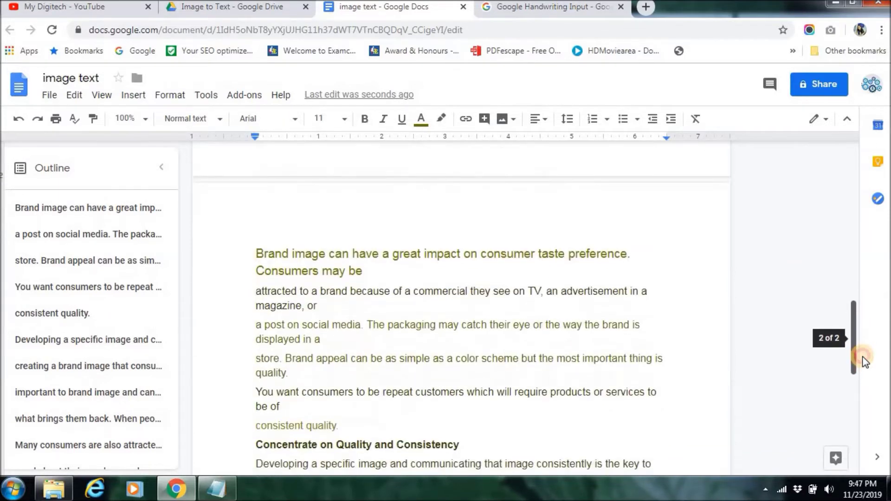
click(365, 271)
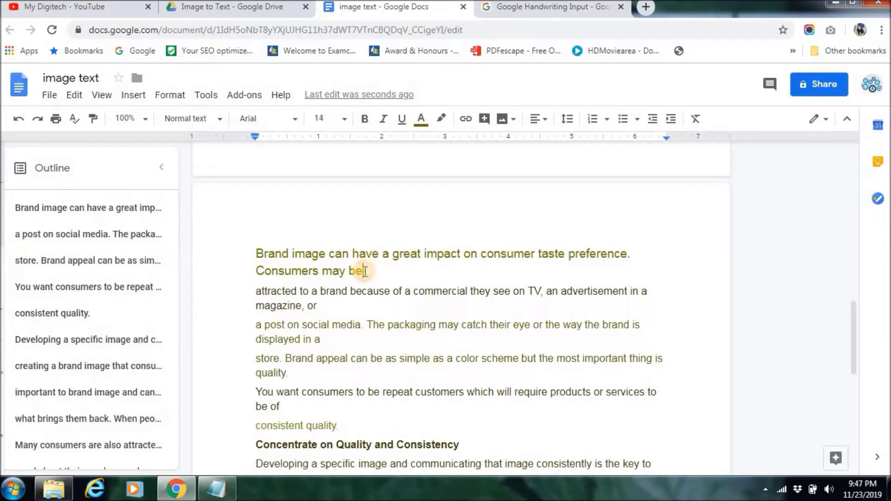
key(BackSpace)
key(BackSpace)
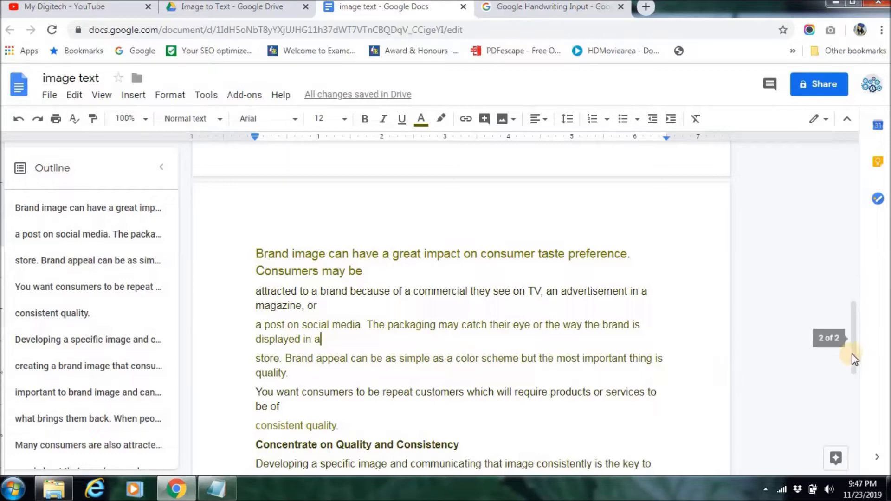
mouse_move(854, 353)
mouse_down()
mouse_move(858, 431)
mouse_move(849, 367)
mouse_up()
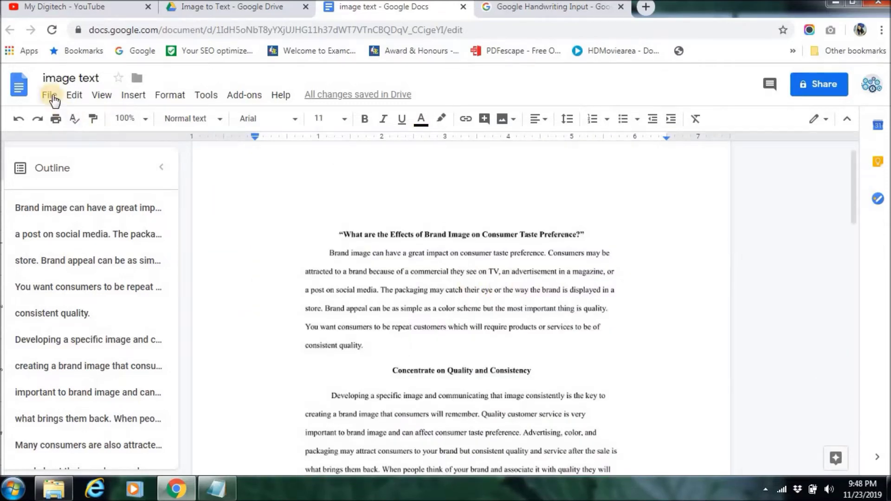
Step: Download the image text document as Word (.docx) and open it maximized in Word
click(49, 95)
mouse_move(85, 225)
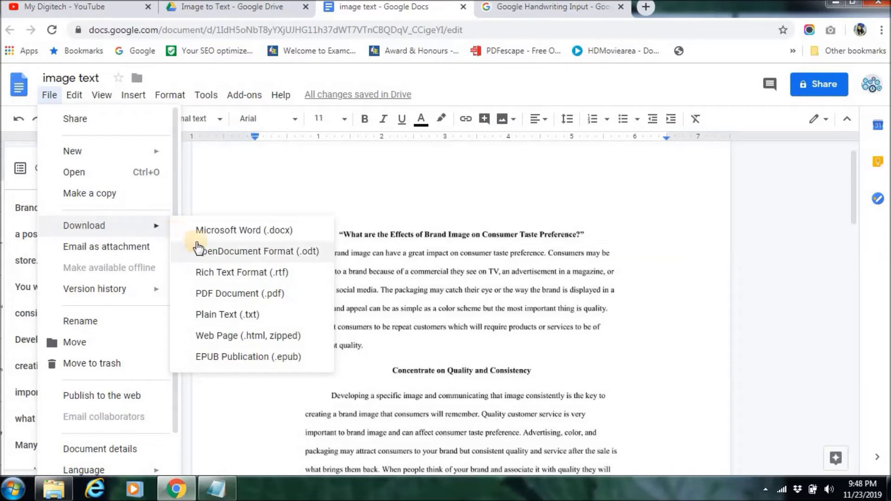
click(237, 236)
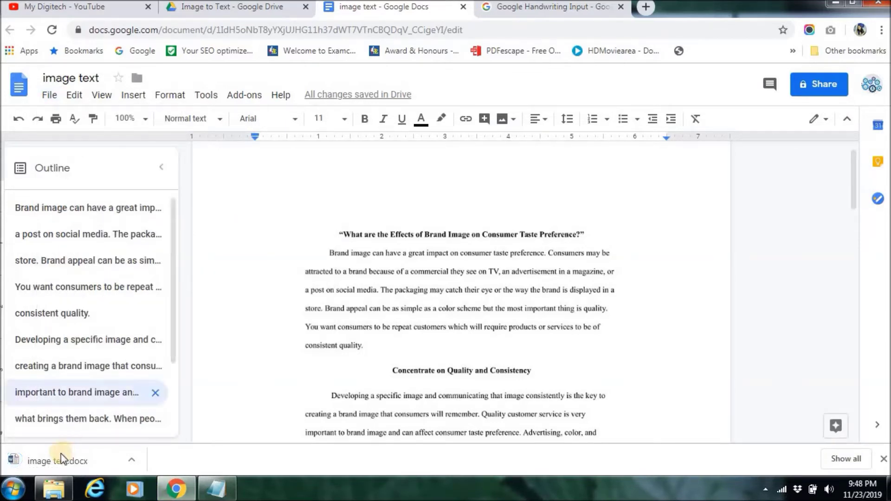
click(89, 461)
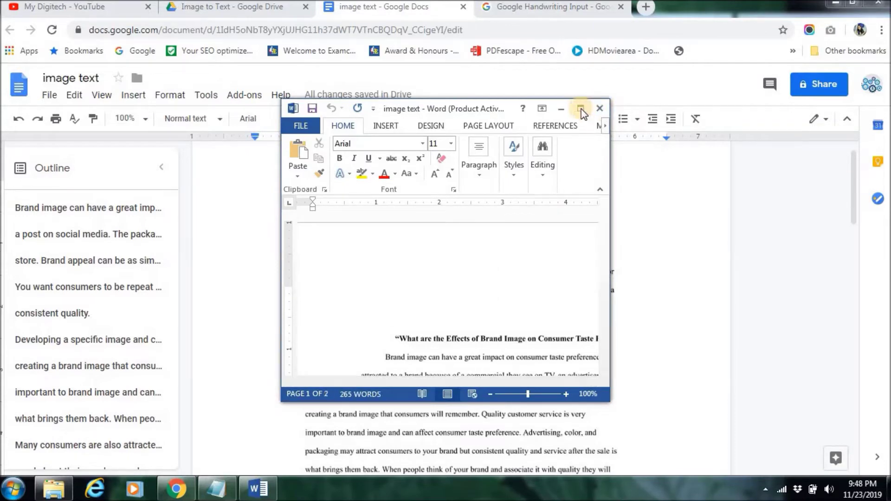
click(580, 108)
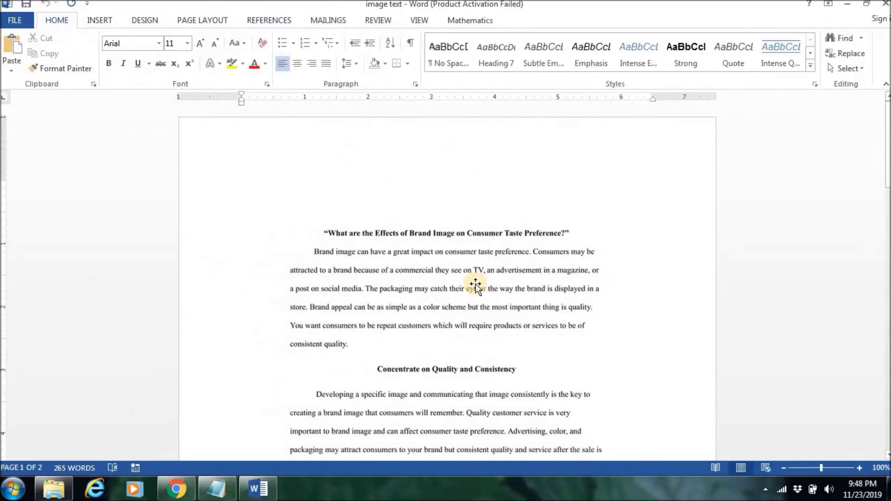
Step: Scroll through the converted image text in Word, then close Word choosing Don't Save
click(475, 284)
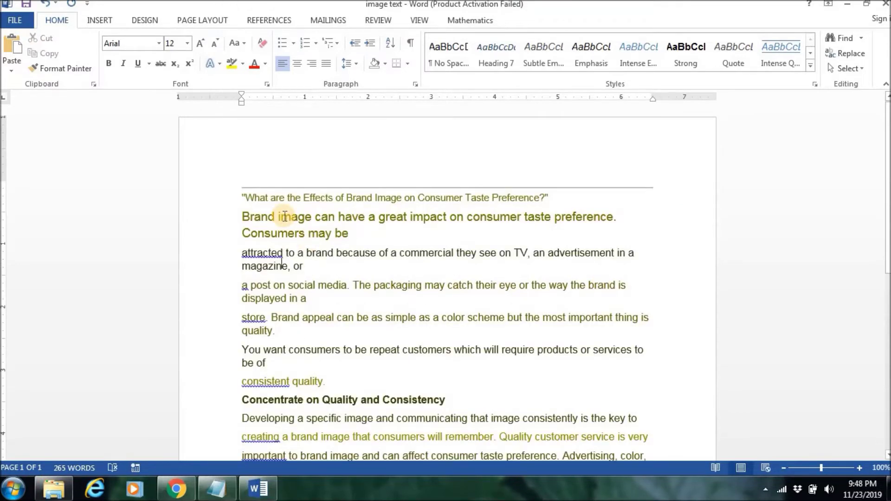
key(Down)
key(Down)
key(Down)
key(Down)
key(Down)
key(Down)
key(Down)
key(Down)
key(Down)
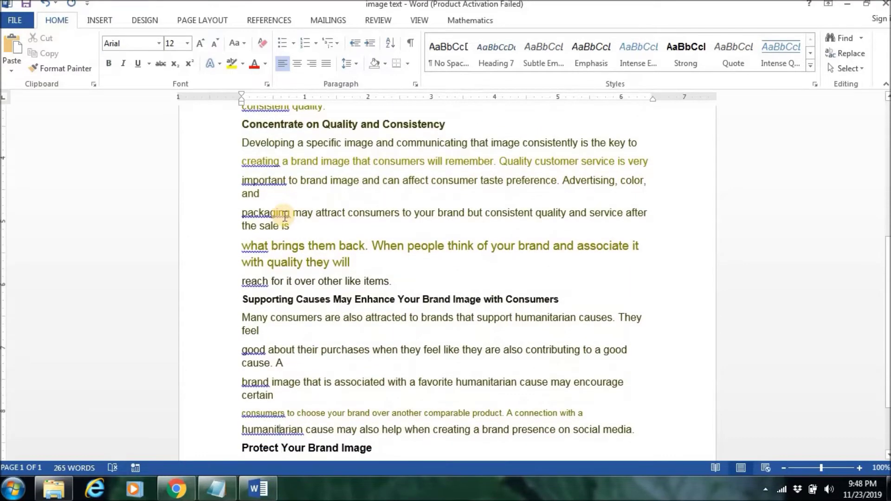
click(884, 5)
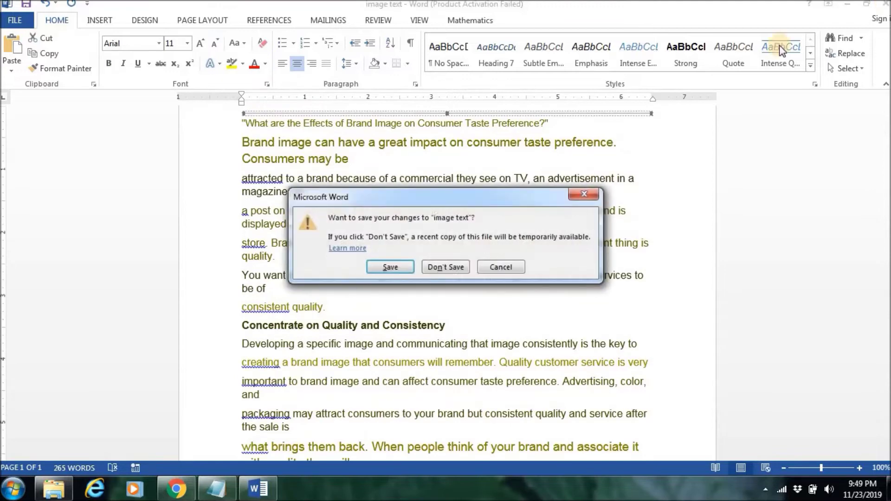
click(438, 268)
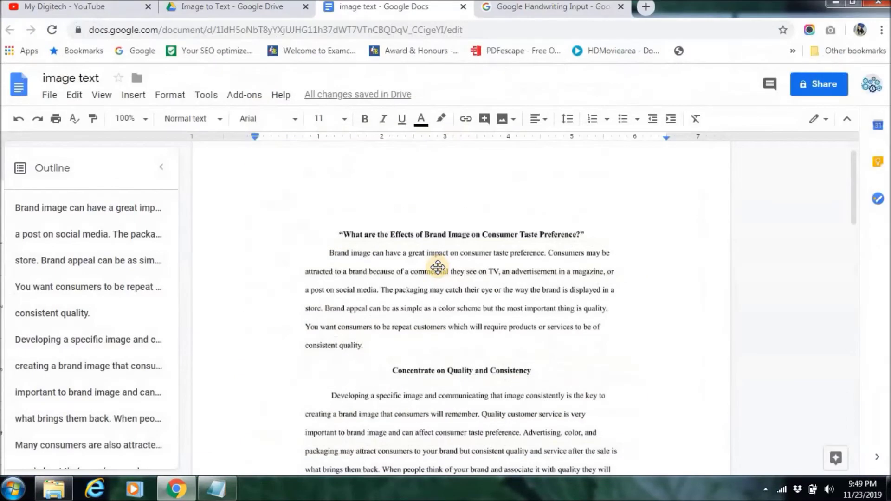
Step: Close the image text Docs tab and select the image text Doc and handwritten text.png
click(464, 8)
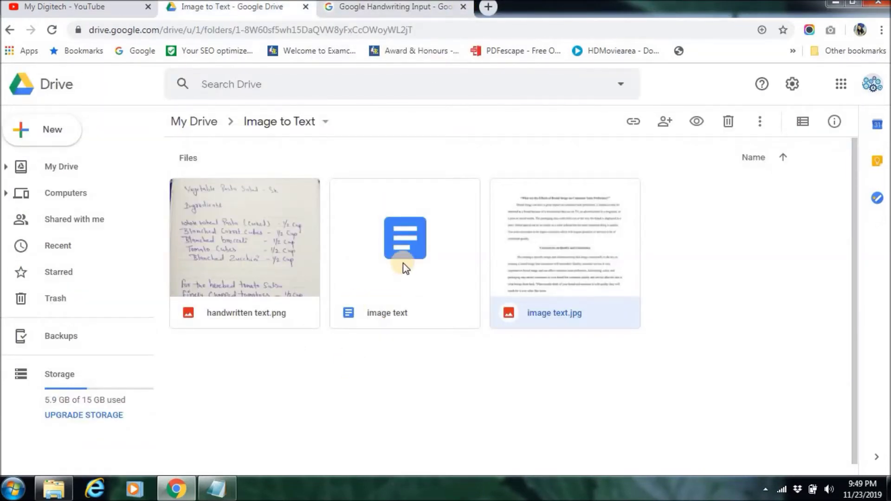
click(402, 263)
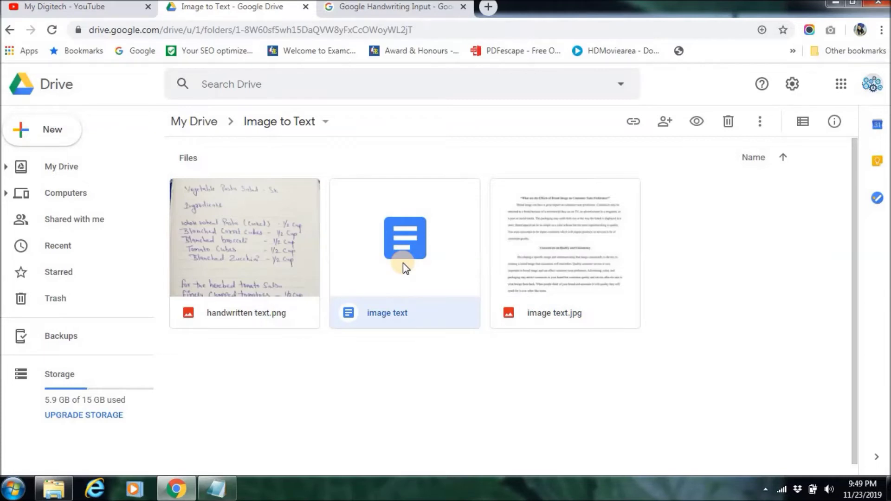
click(232, 263)
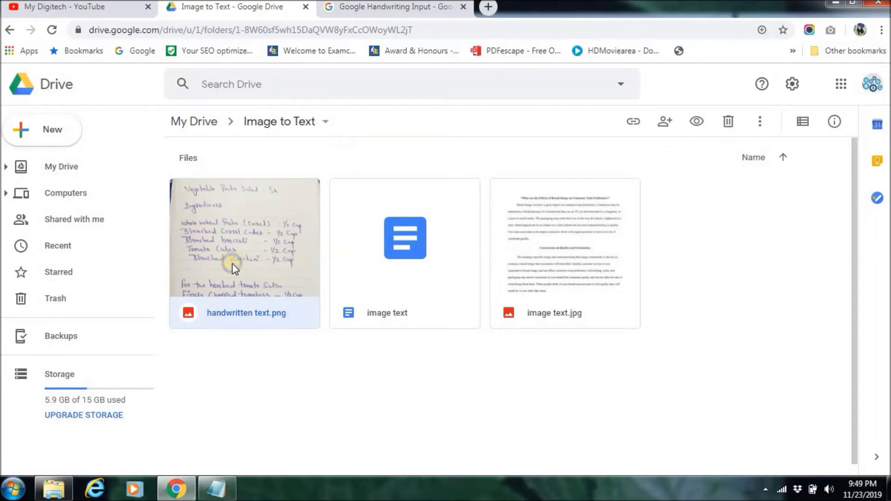
Step: Open handwritten text.png with Google Docs and select the handwritten recipe picture
right_click(232, 263)
mouse_move(327, 187)
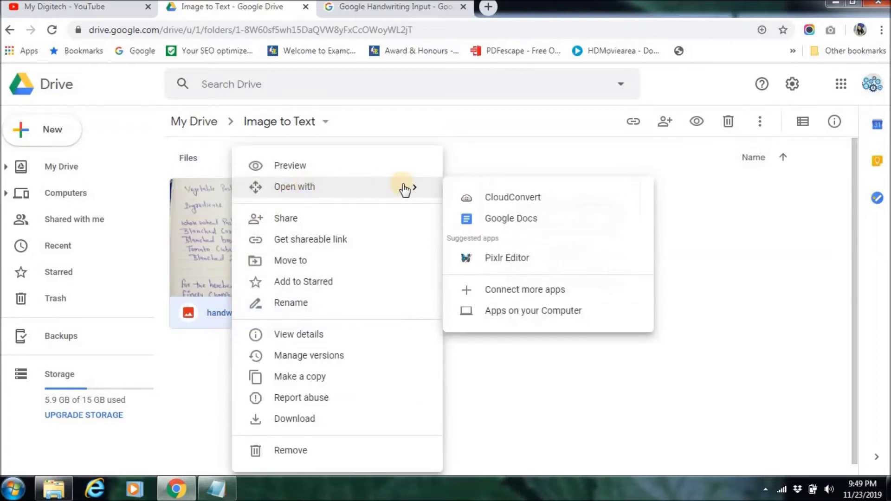
click(503, 219)
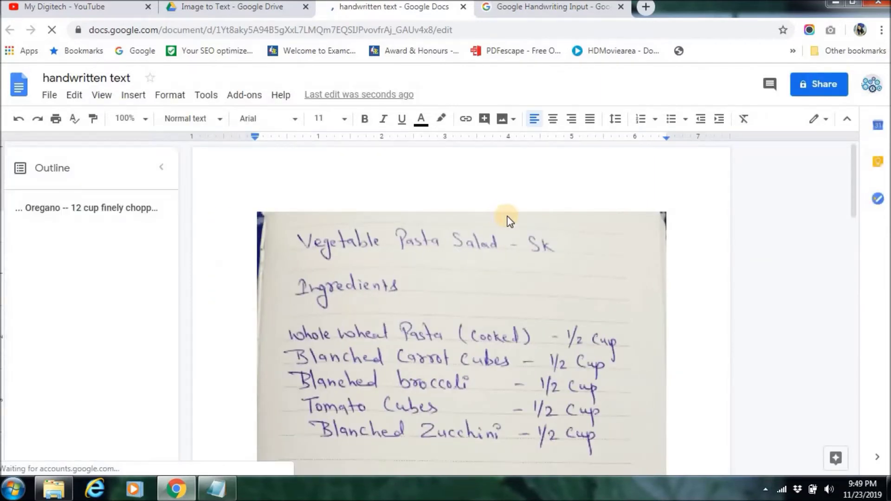
click(436, 327)
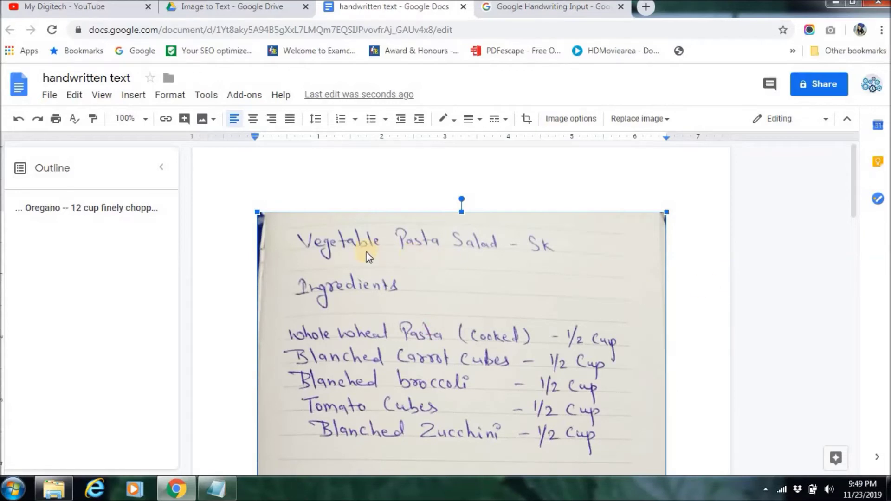
click(773, 333)
scroll(772, 333, down, 10)
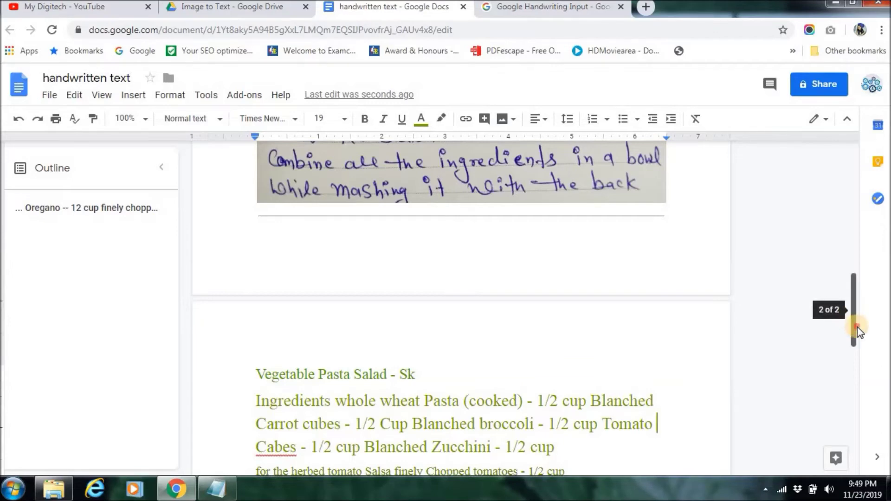
drag(854, 319, 859, 355)
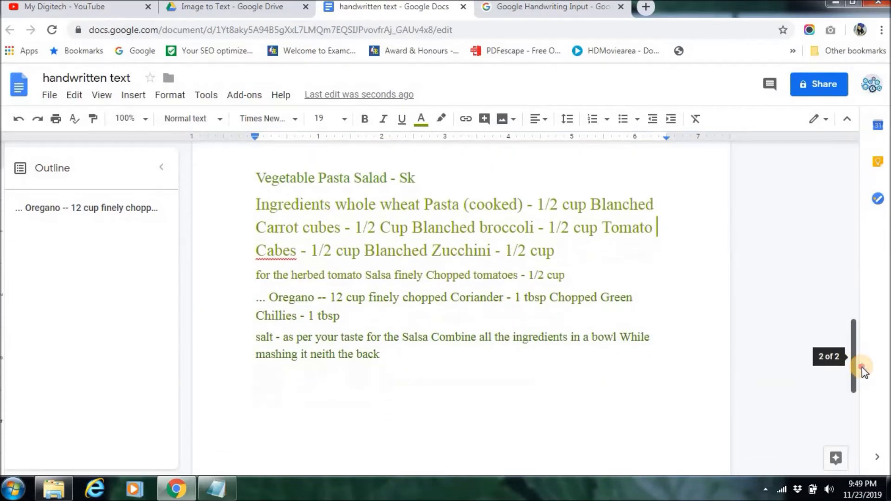
mouse_move(859, 356)
mouse_down()
mouse_move(845, 218)
mouse_move(849, 336)
mouse_up()
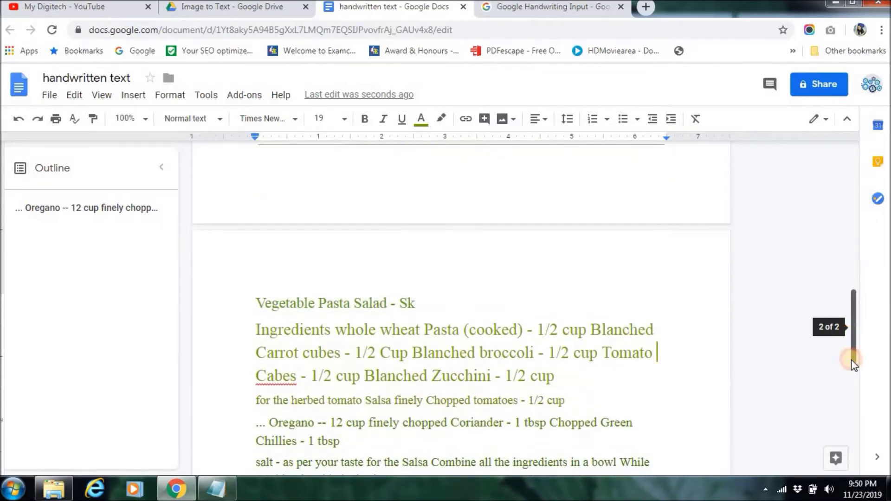
drag(849, 336, 851, 359)
click(359, 277)
click(357, 281)
click(376, 326)
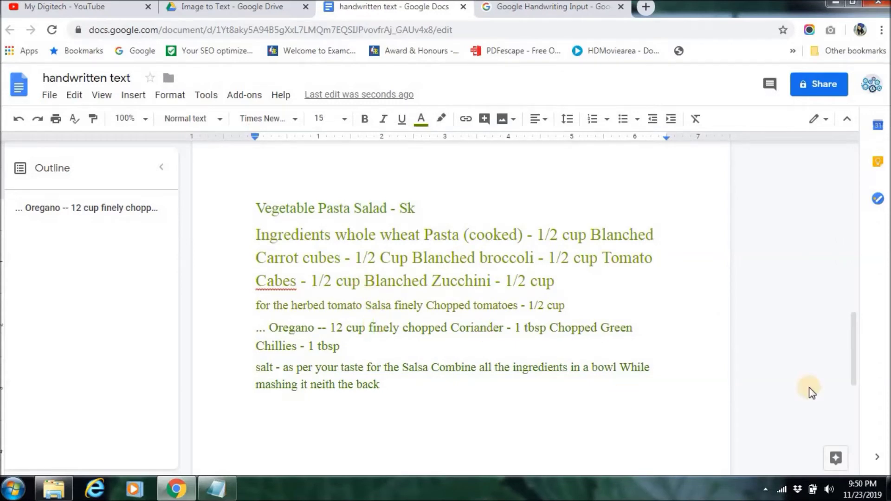
drag(853, 368, 854, 410)
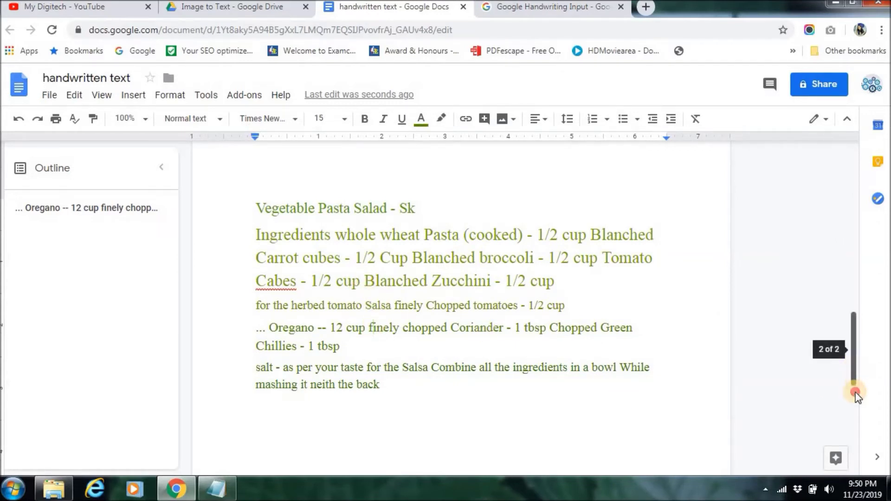
drag(854, 410, 848, 190)
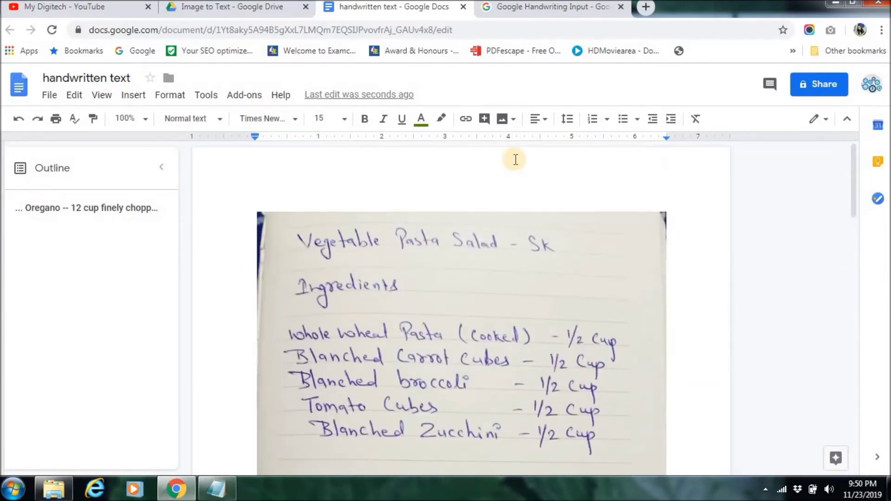
Step: Download the handwritten text document as a Word .docx and open it from the download bar
click(49, 96)
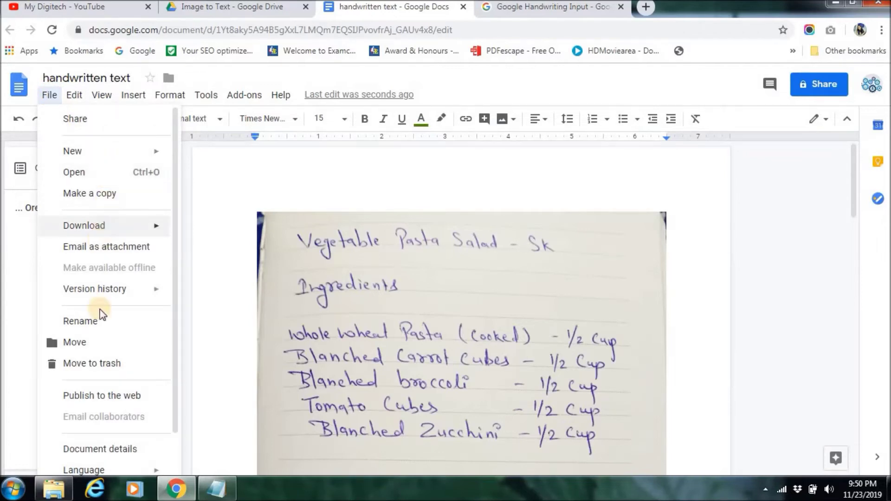
mouse_move(84, 225)
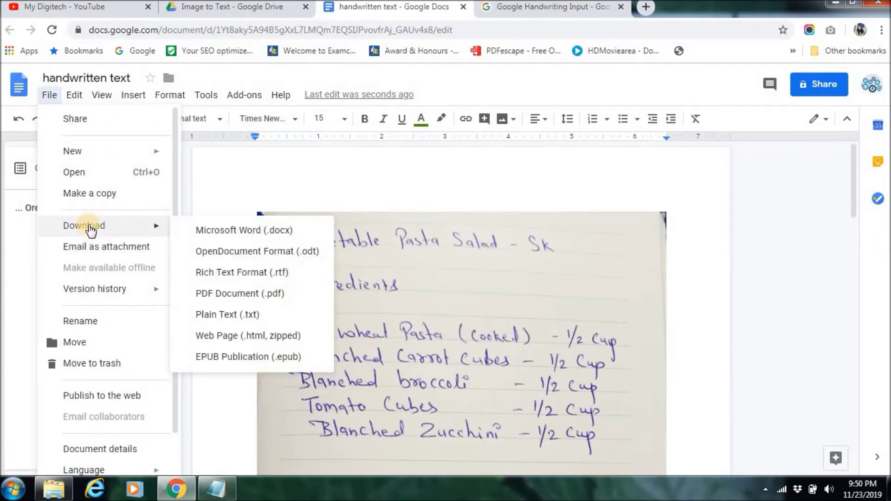
click(242, 234)
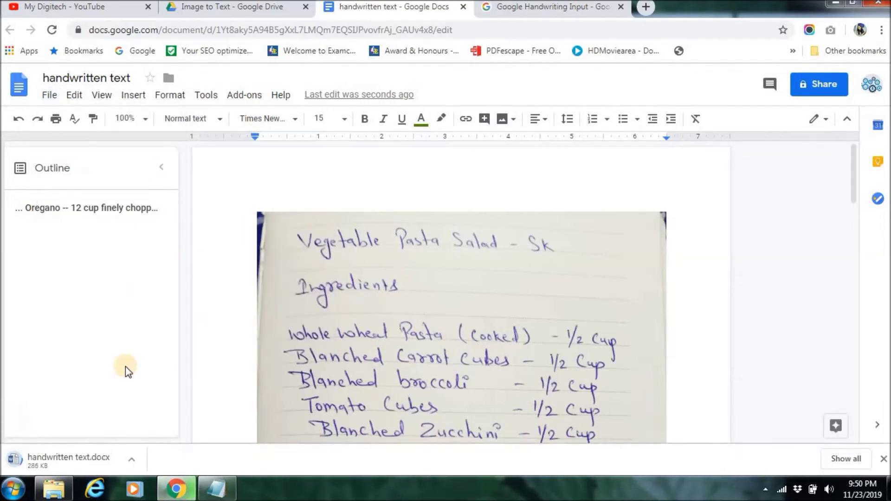
click(66, 454)
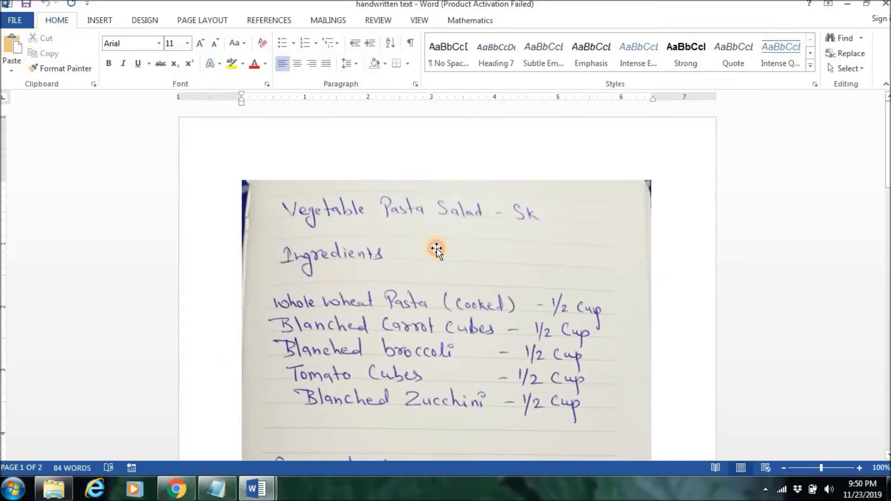
Step: Delete the handwritten recipe picture from the Word document
click(638, 290)
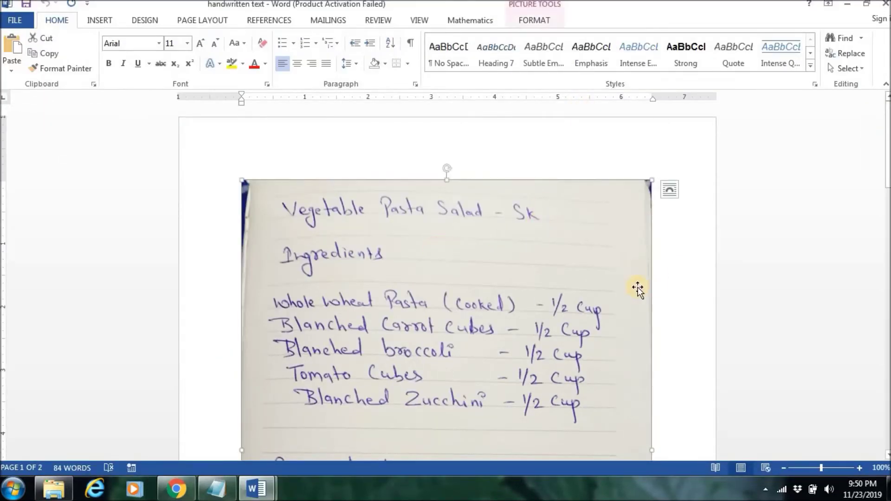
click(751, 285)
drag(885, 153, 886, 197)
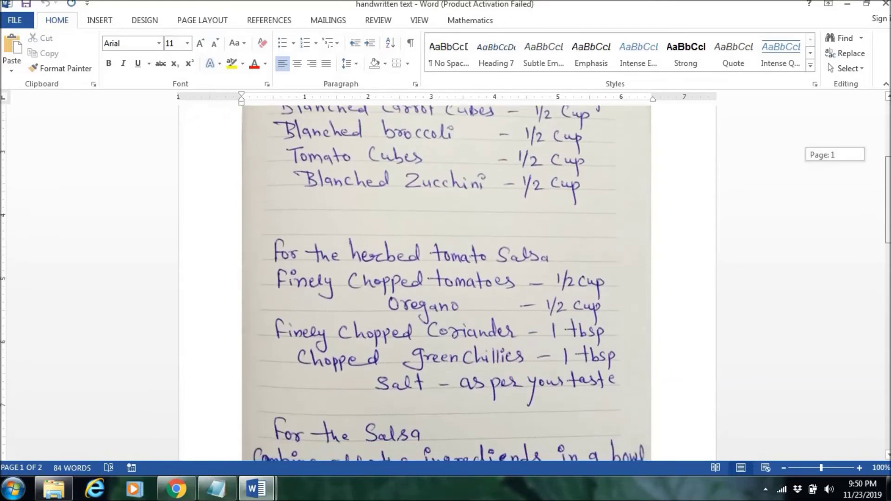
drag(886, 197, 886, 253)
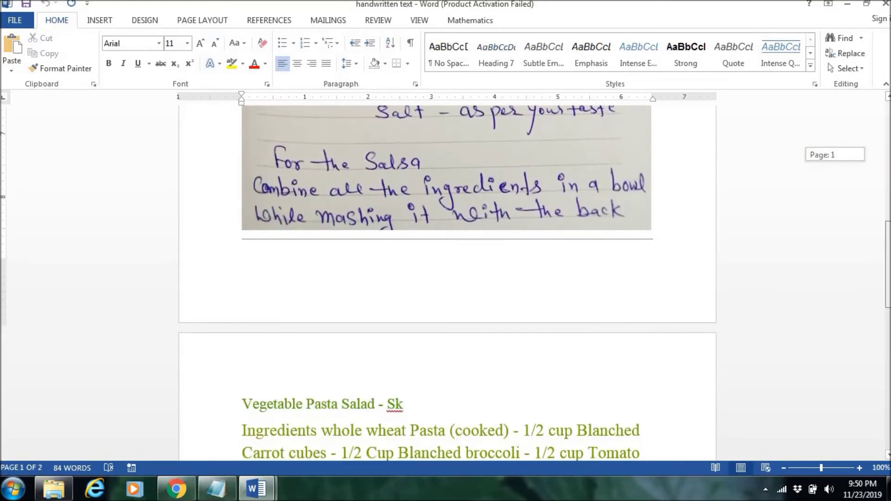
click(487, 199)
key(Delete)
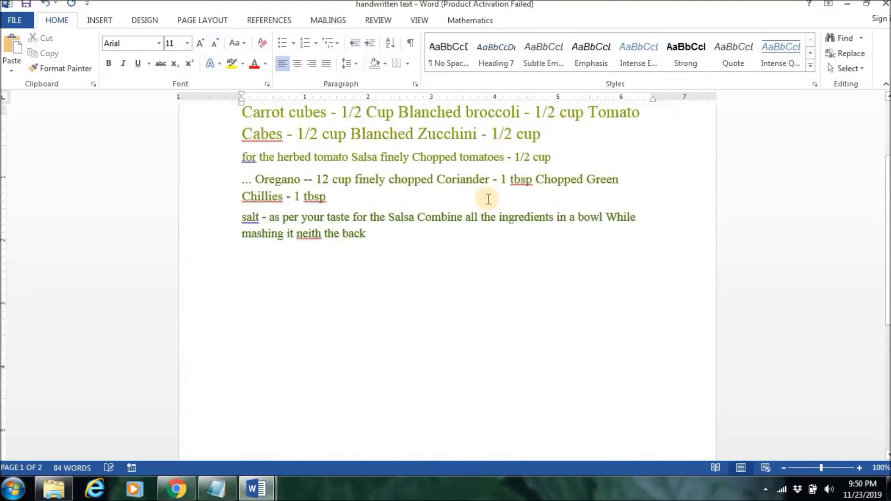
Step: Retype the final letter 'k' of the last word 'back' in the recipe text
click(314, 205)
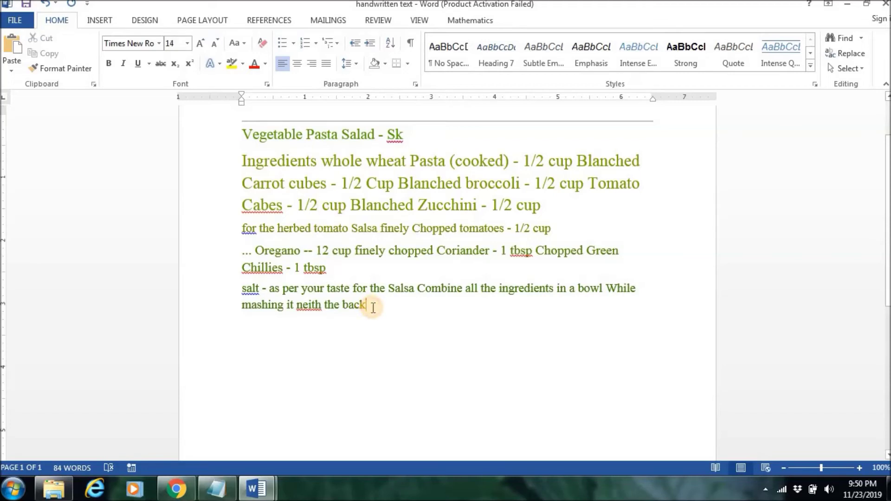
key(BackSpace)
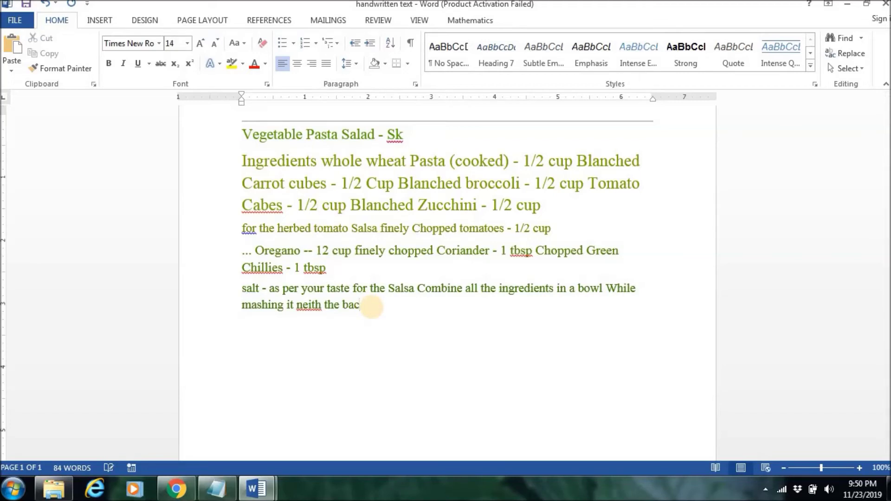
text(k)
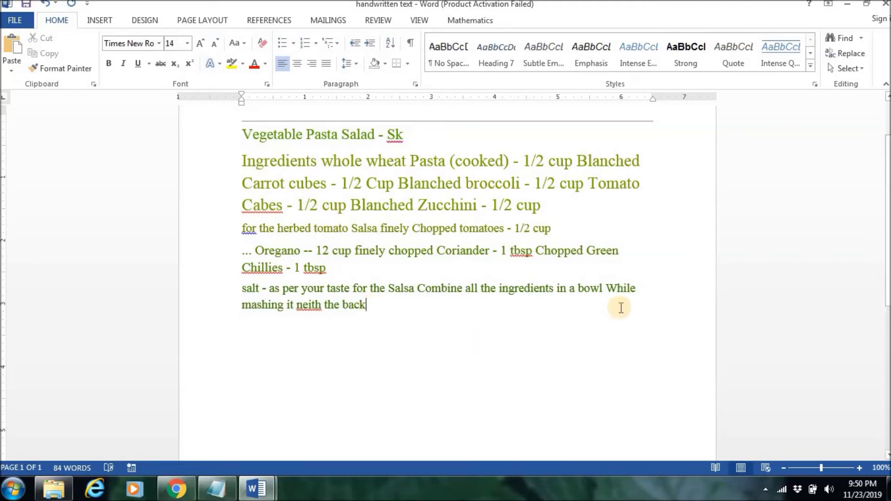
click(749, 302)
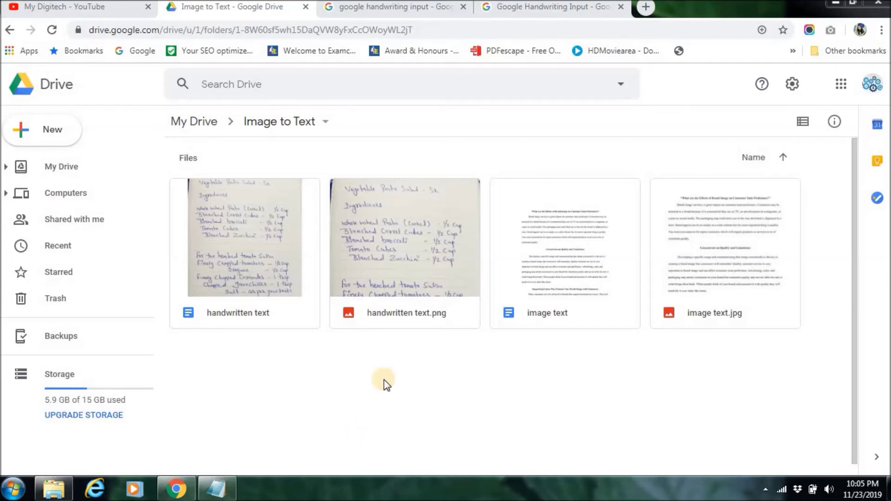
Step: Select handwritten text.png and image text.jpg, then switch to the 'google handwriting input' results
click(402, 306)
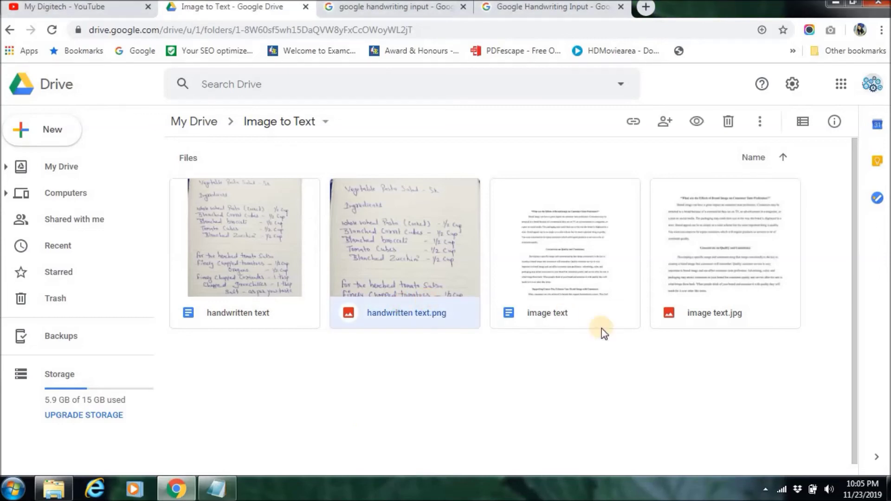
click(723, 313)
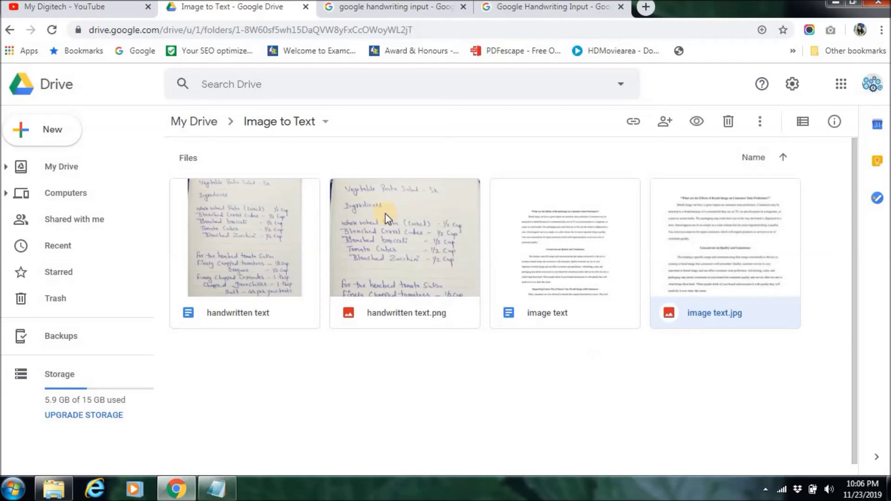
key(ctrl+Tab)
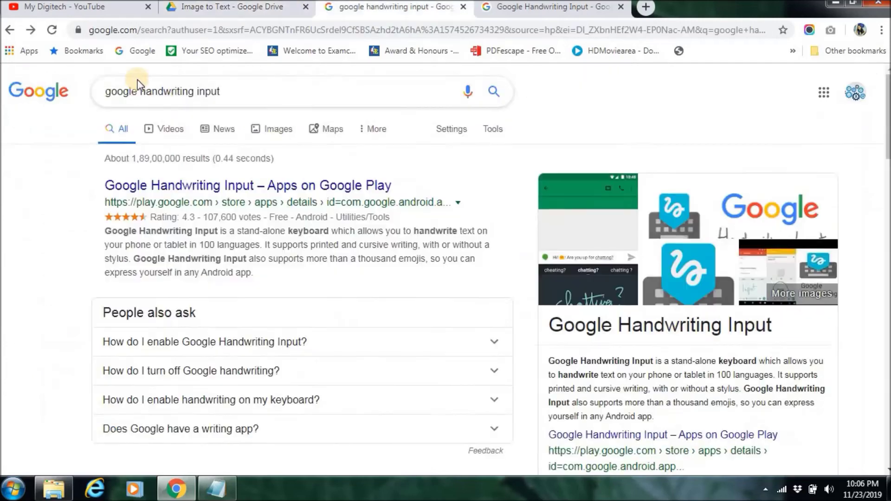
Step: Close the search results and scroll the Handwriting Input FAQ to 'Which languages are supported?'
scroll(36, 325, down, 5)
scroll(35, 325, down, 4)
key(ctrl+w)
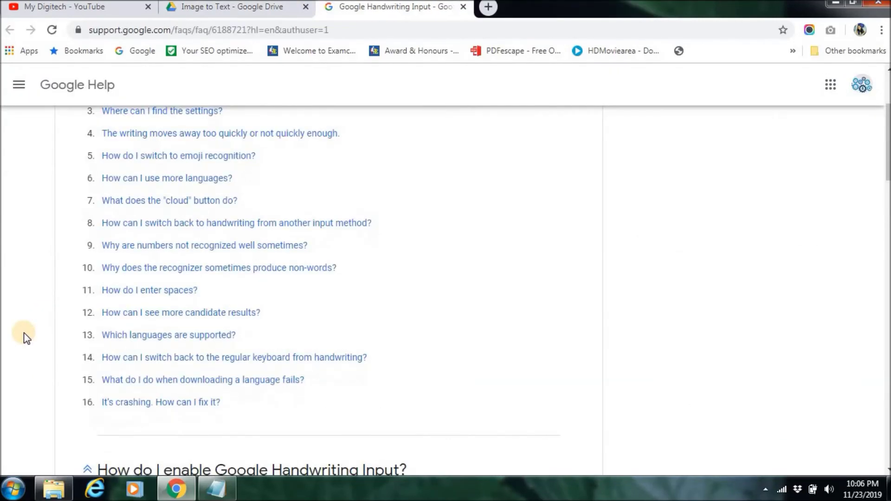
scroll(26, 338, down, 1)
scroll(25, 338, down, 4)
scroll(26, 338, down, 12)
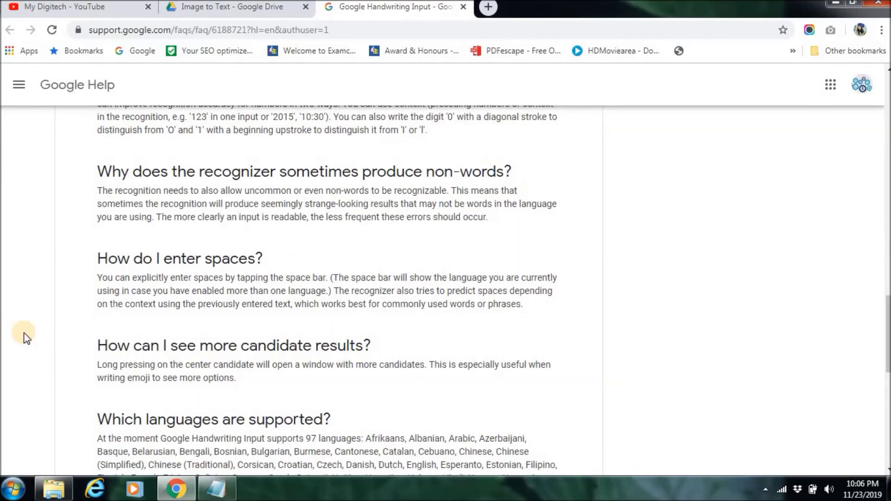
scroll(25, 338, down, 1)
scroll(26, 338, down, 3)
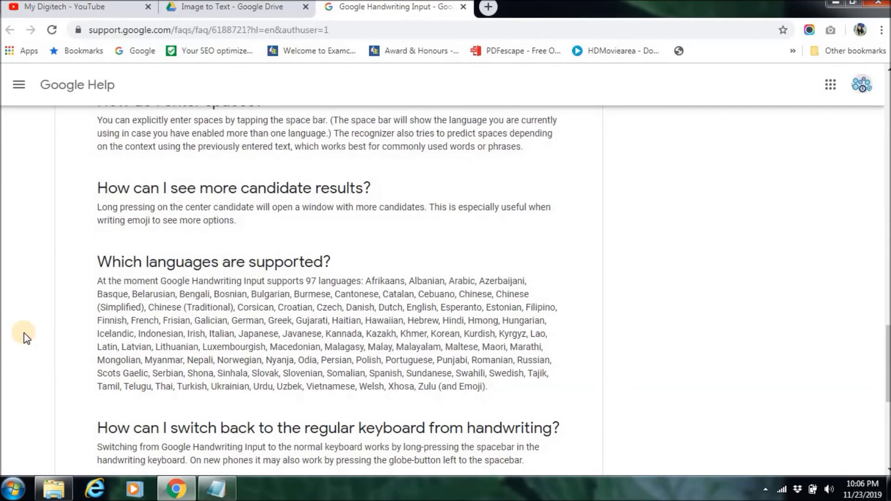
scroll(25, 338, down, 4)
scroll(25, 338, up, 1)
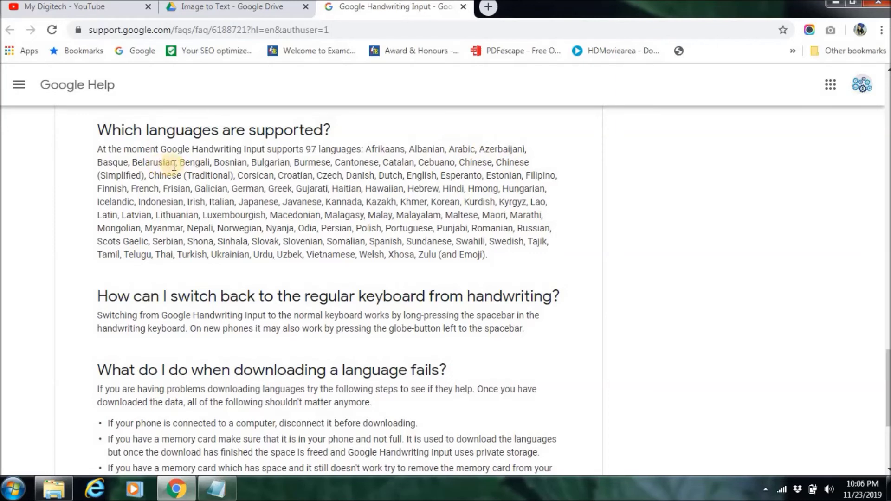
Step: Highlight Bengali, Tamil, Telugu, Punjabi, Odia and Hindi in the 97 supported languages list
drag(180, 162, 207, 161)
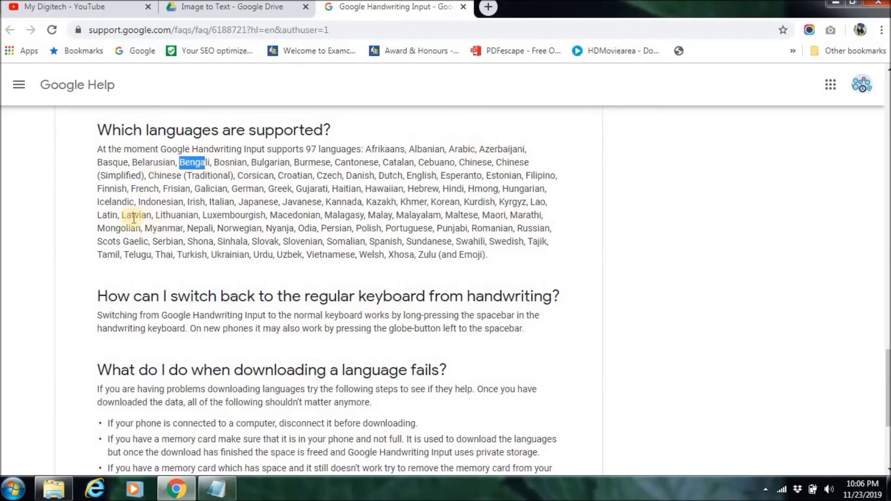
drag(98, 253, 151, 254)
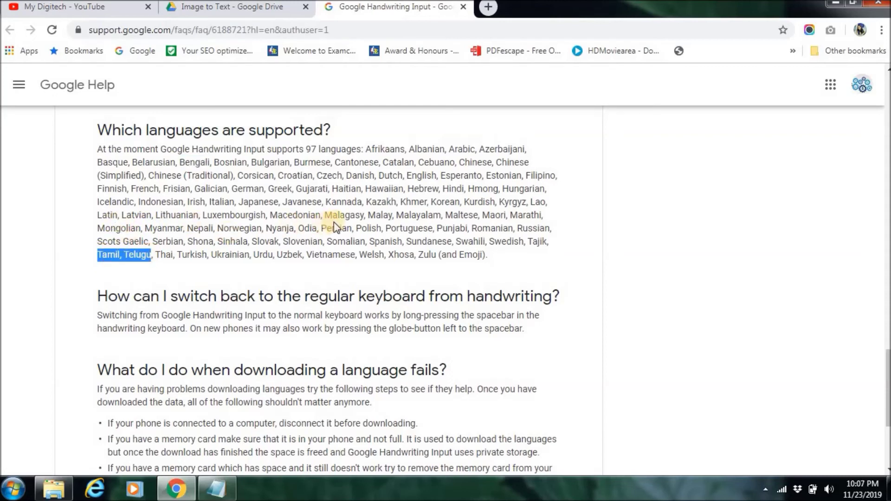
drag(395, 215, 467, 229)
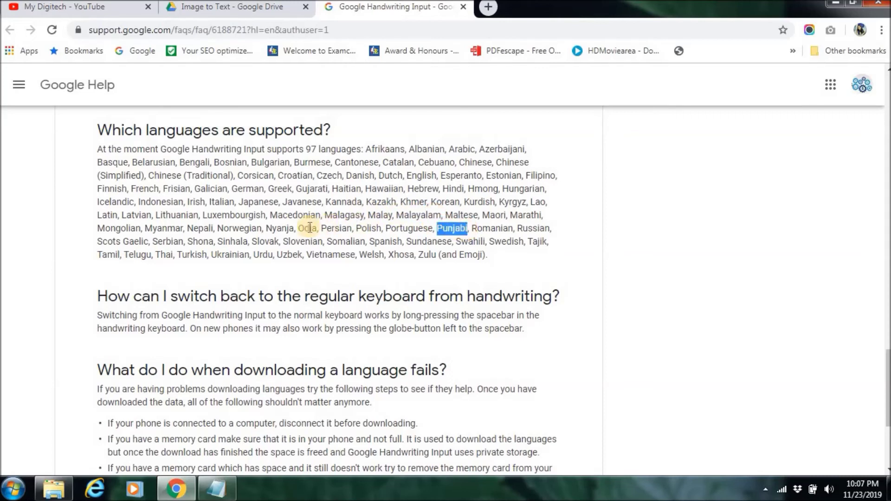
drag(298, 228, 318, 228)
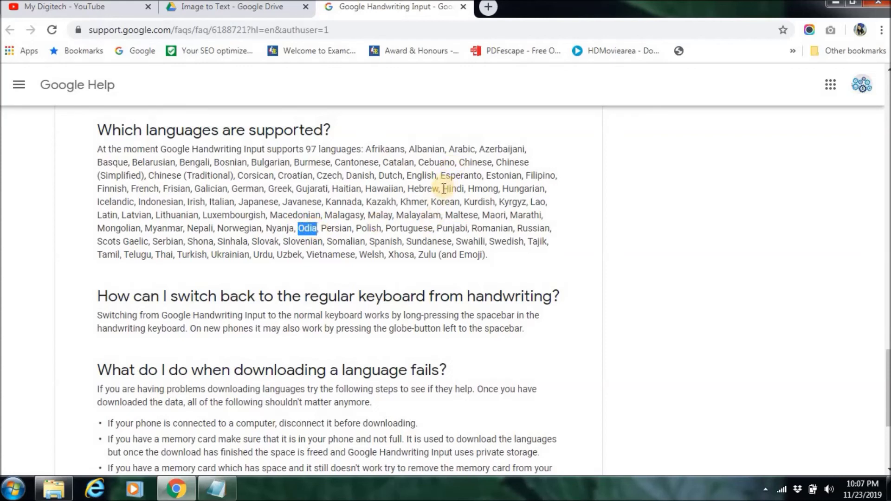
drag(443, 189, 465, 188)
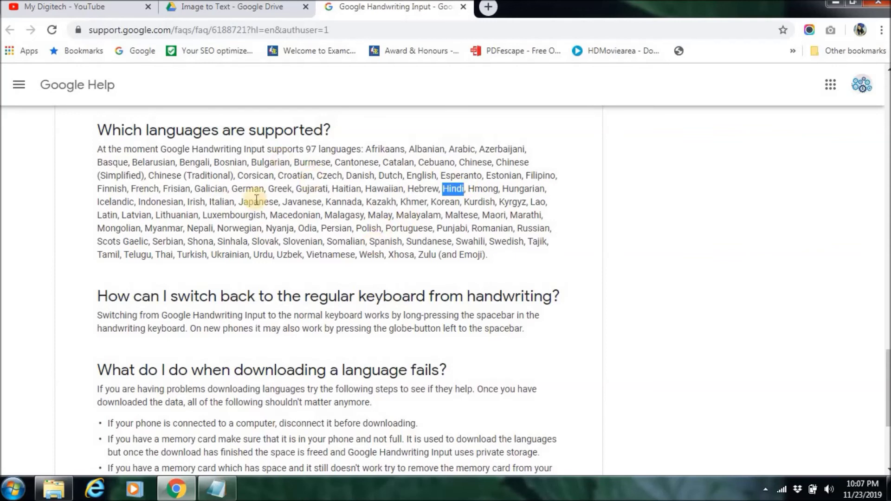
click(622, 250)
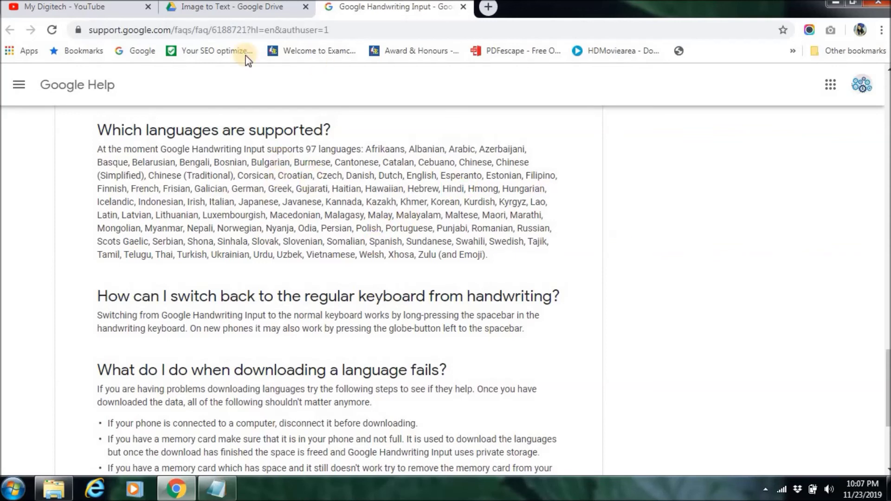
Step: Return to the My Digitech YouTube tab and briefly highlight the channel name
click(69, 4)
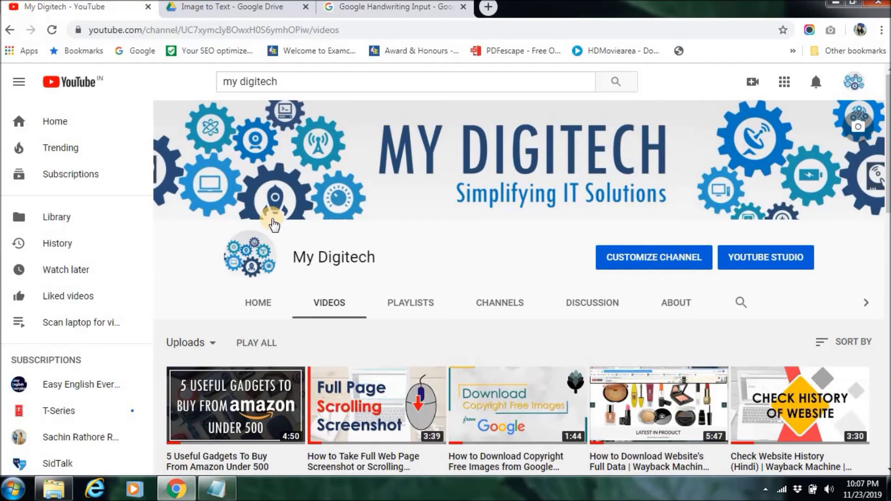
drag(294, 261, 444, 268)
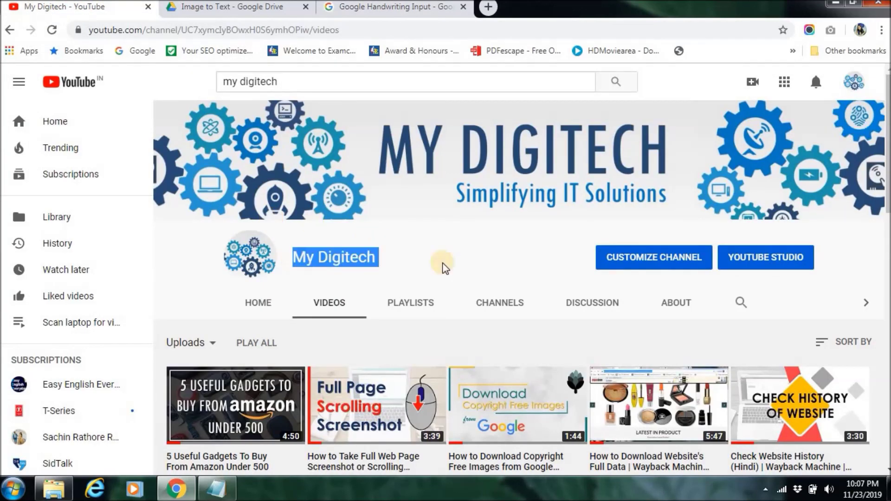
click(444, 266)
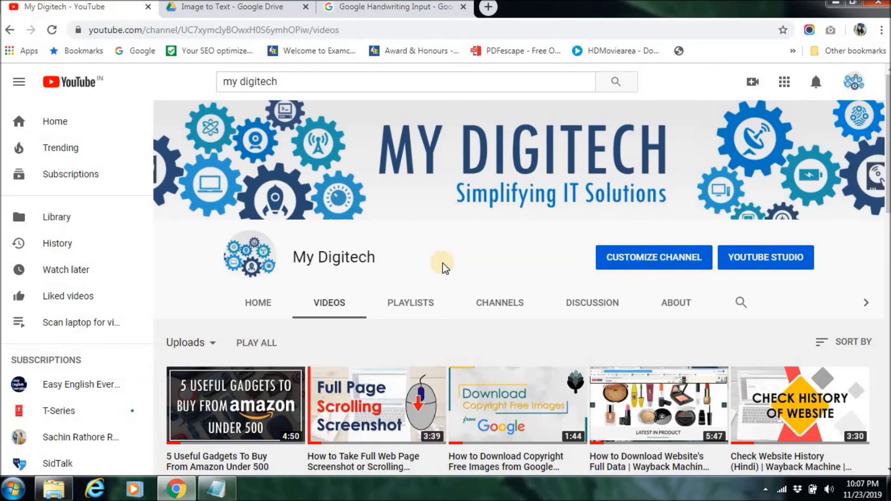